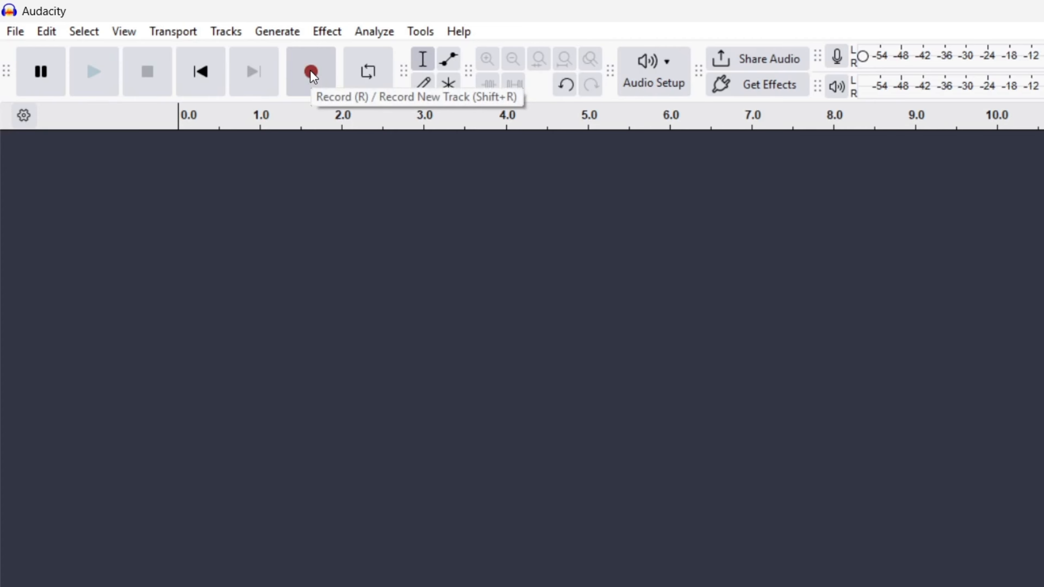
Record a voice clip of about 5 seconds onto a new track
left_click(300, 84)
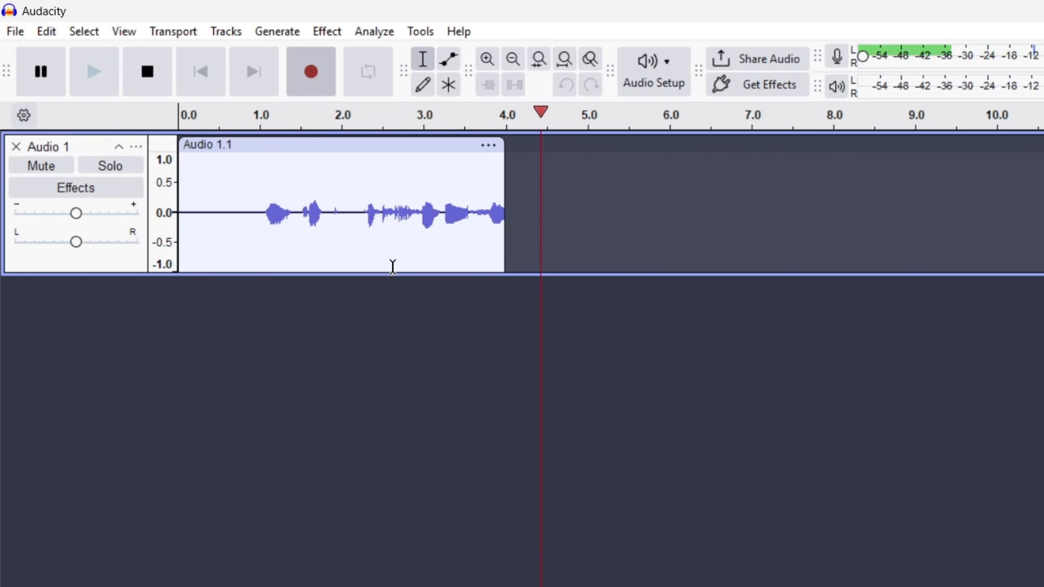
key("space")
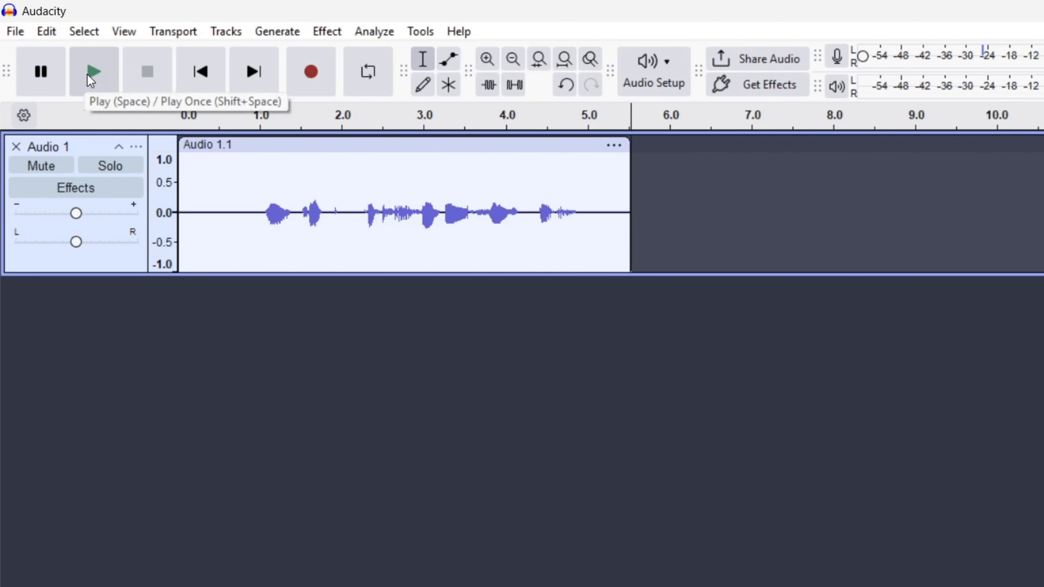
Play back the recording from its start
key("space")
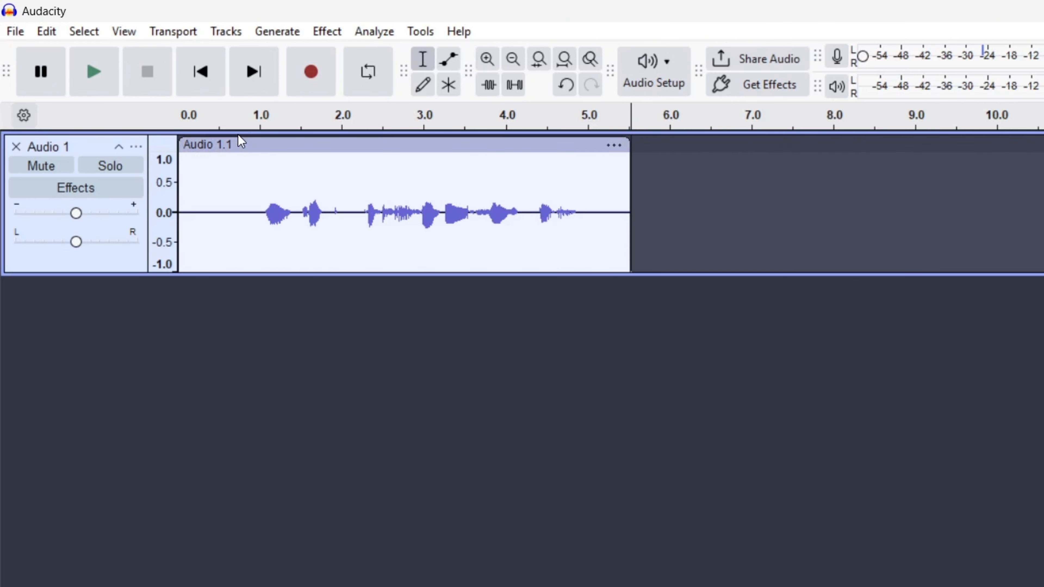
left_click(225, 263)
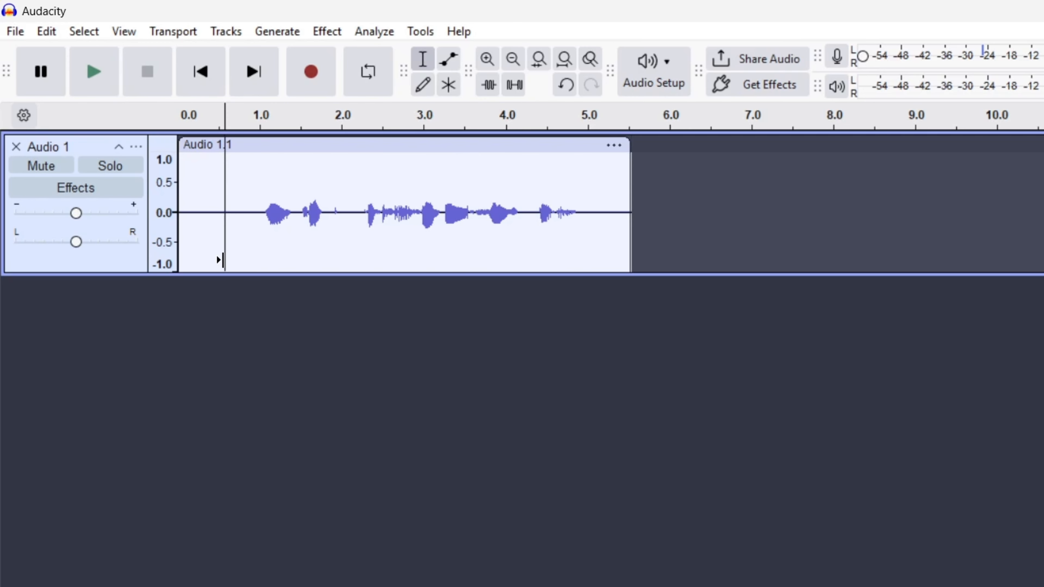
left_click(183, 237)
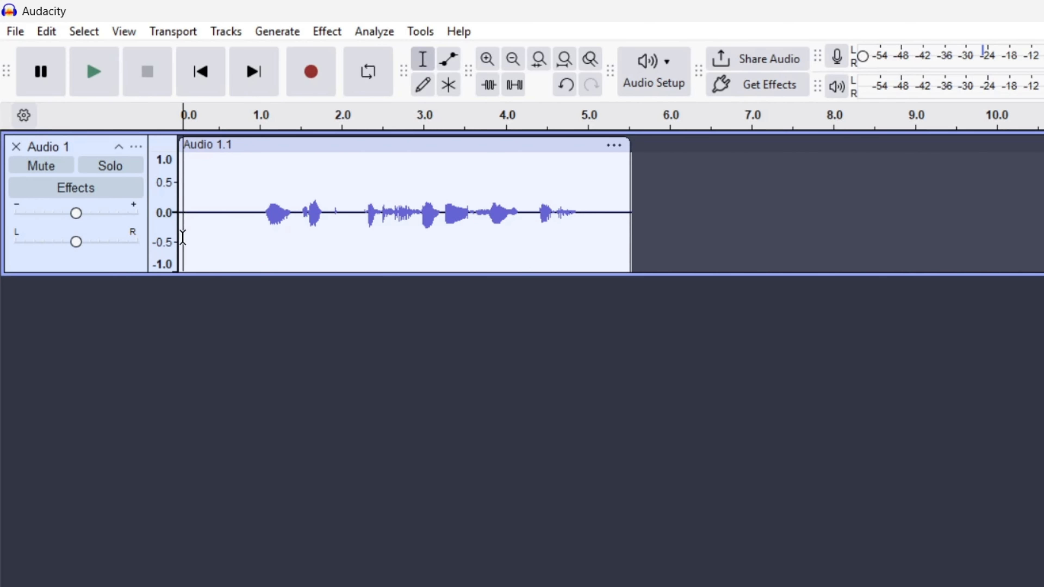
key("space")
Add a new mono track and record a second voice clip on it starting at about 1.8 s
right_click(283, 348)
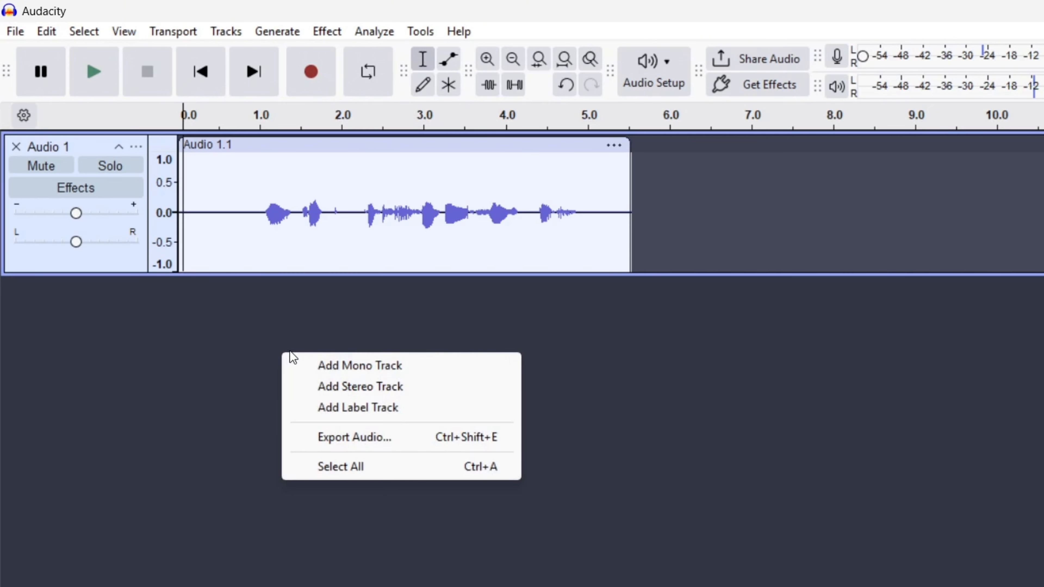
left_click(413, 372)
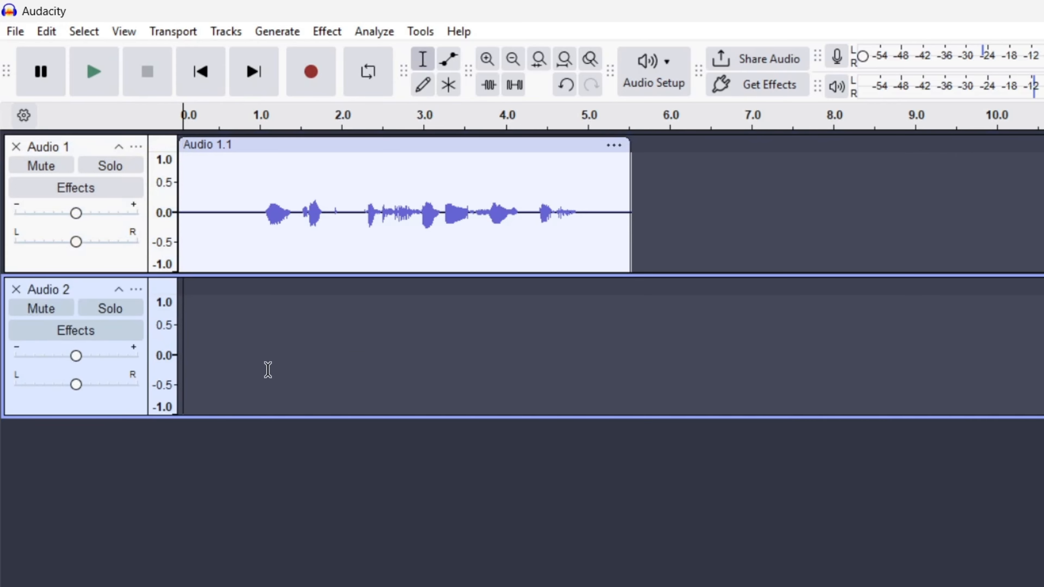
left_click_drag(268, 370, 553, 362)
left_click(302, 360)
left_click(401, 358)
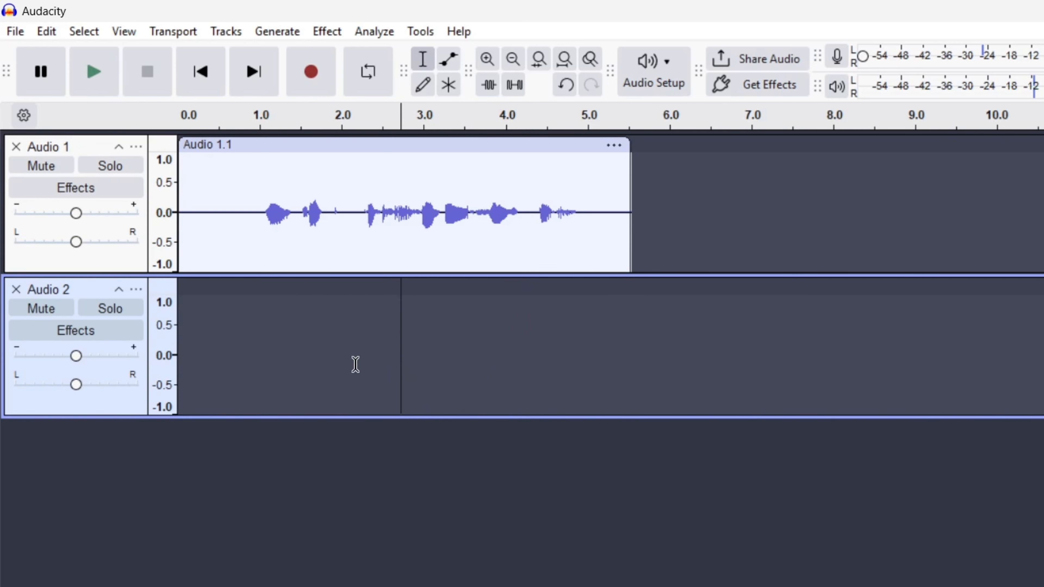
left_click(522, 364)
left_click(328, 343)
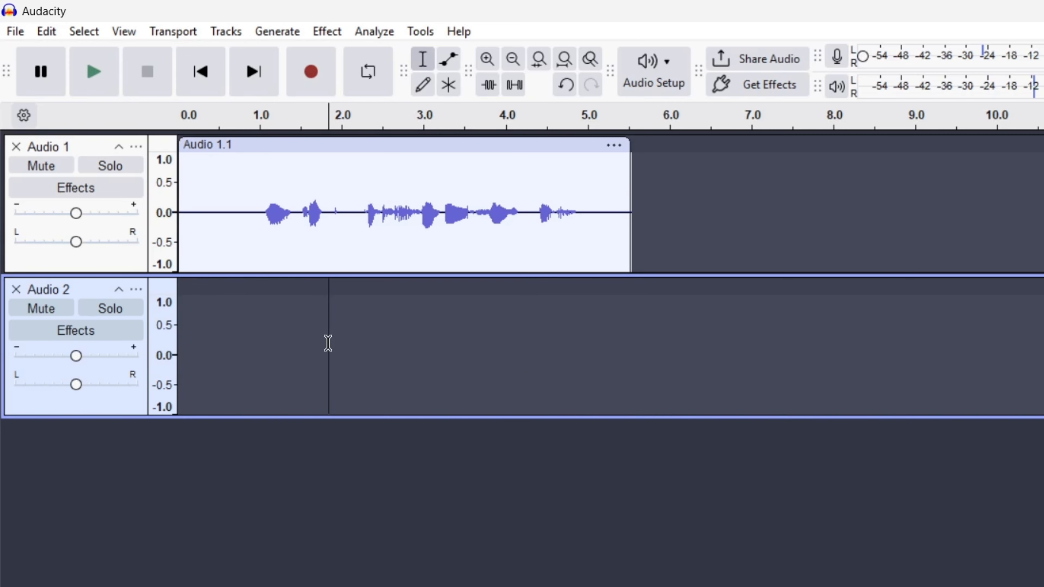
left_click(322, 82)
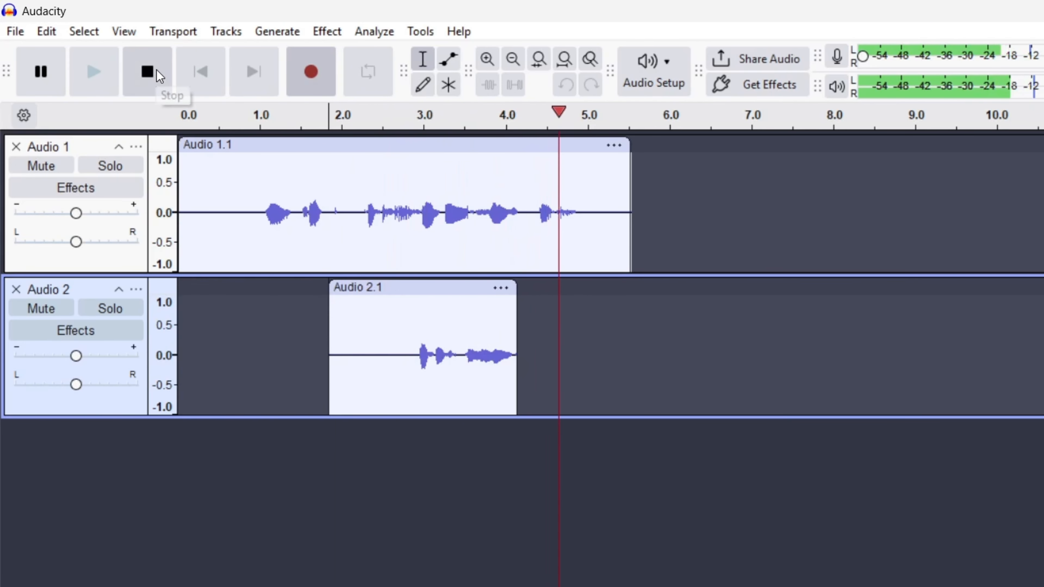
left_click(156, 72)
Move the second track's clip later so it starts at about 2.6 s
left_click_drag(515, 290, 596, 290)
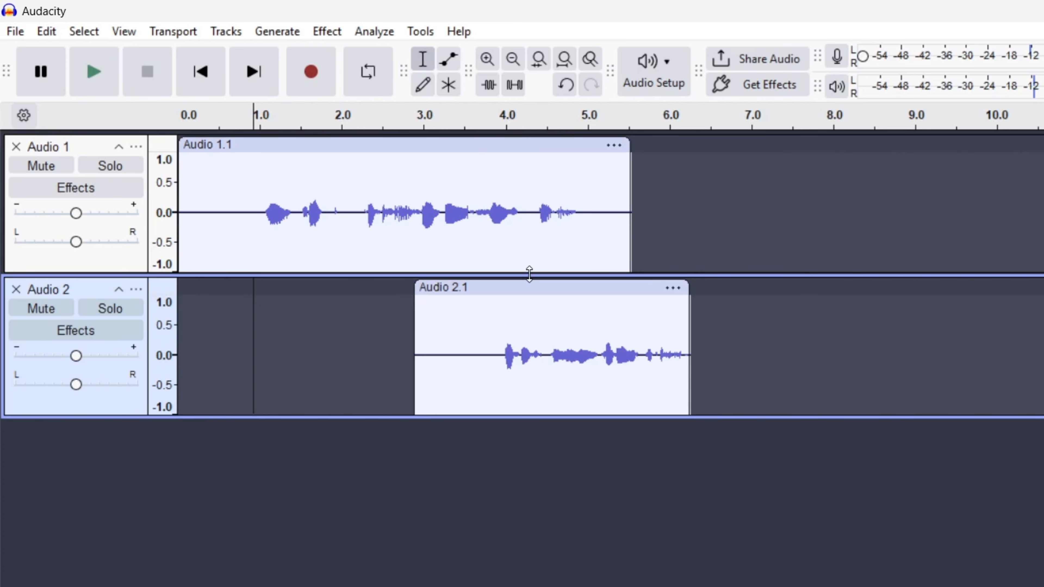
mouse_move(561, 287)
left_mouse_down()
mouse_move(605, 289)
mouse_move(545, 294)
left_mouse_up()
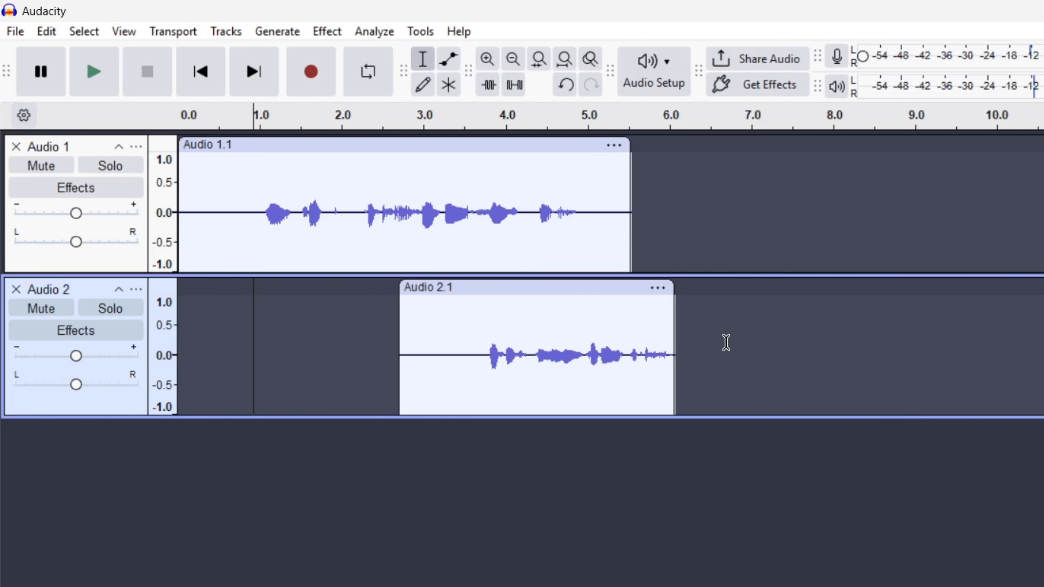
Copy the second track's clip and paste a duplicate after it at about 7 s
left_click_drag(727, 343, 370, 335)
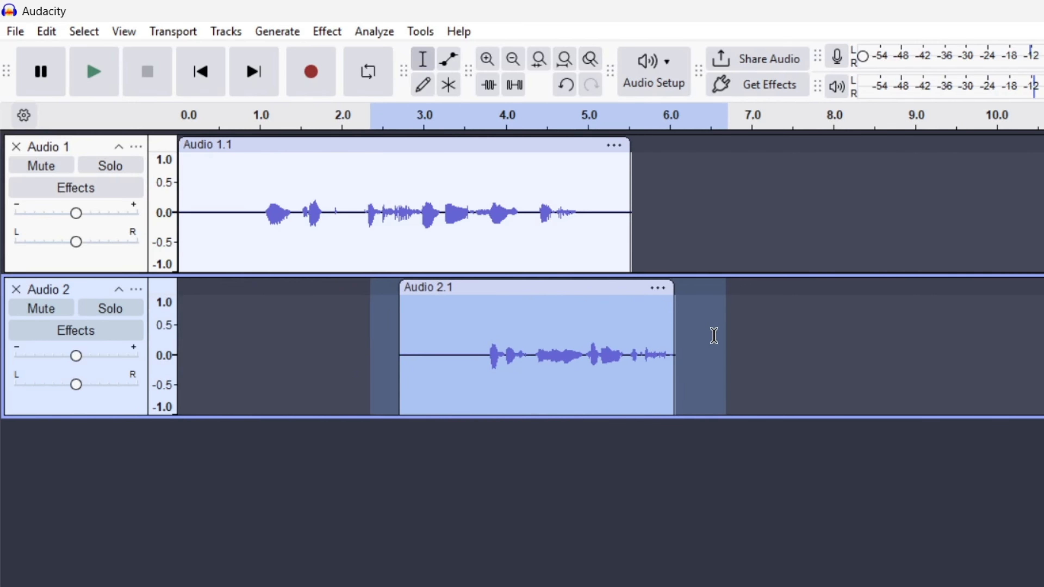
key("ctrl+c")
left_click(765, 342)
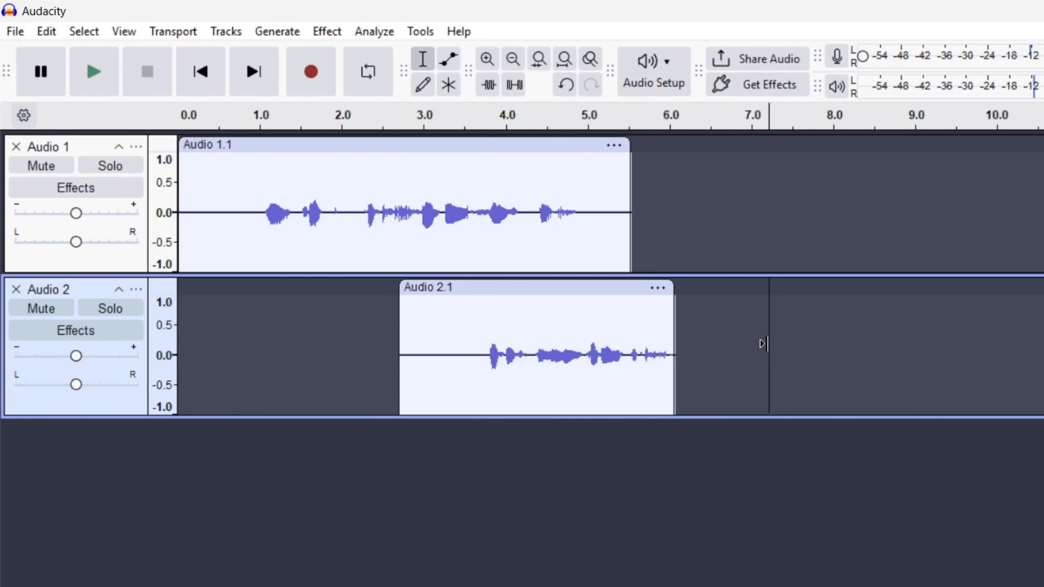
key("ctrl+v")
Select everything on the second track and delete it
left_click(811, 411)
left_click_drag(1028, 362, 346, 347)
key("Delete")
key("Delete")
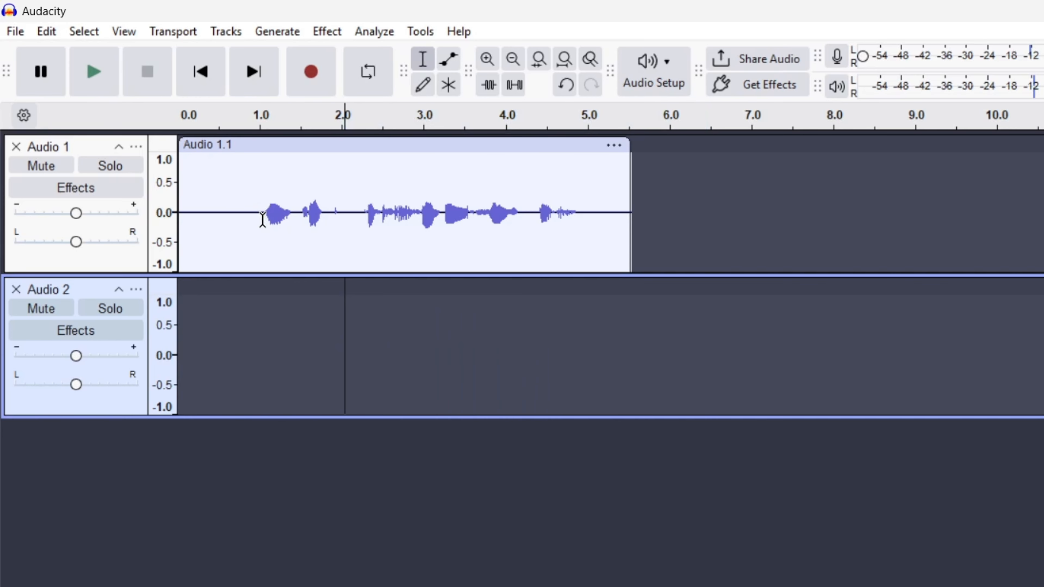
Delete the leading silence and a short pause near 1 s from the first clip
left_click_drag(262, 218, 179, 218)
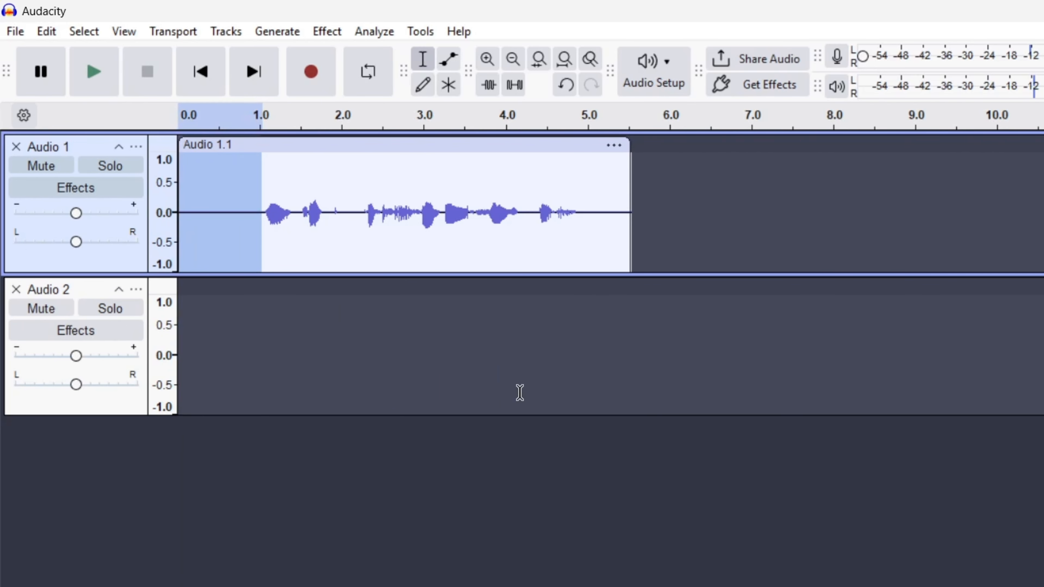
key("Delete")
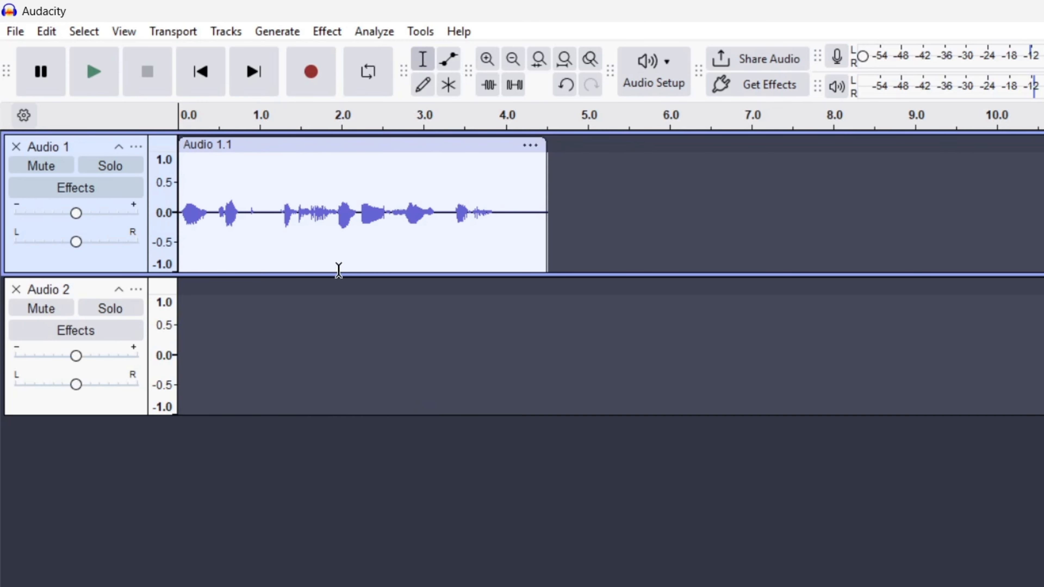
left_click_drag(245, 232, 277, 234)
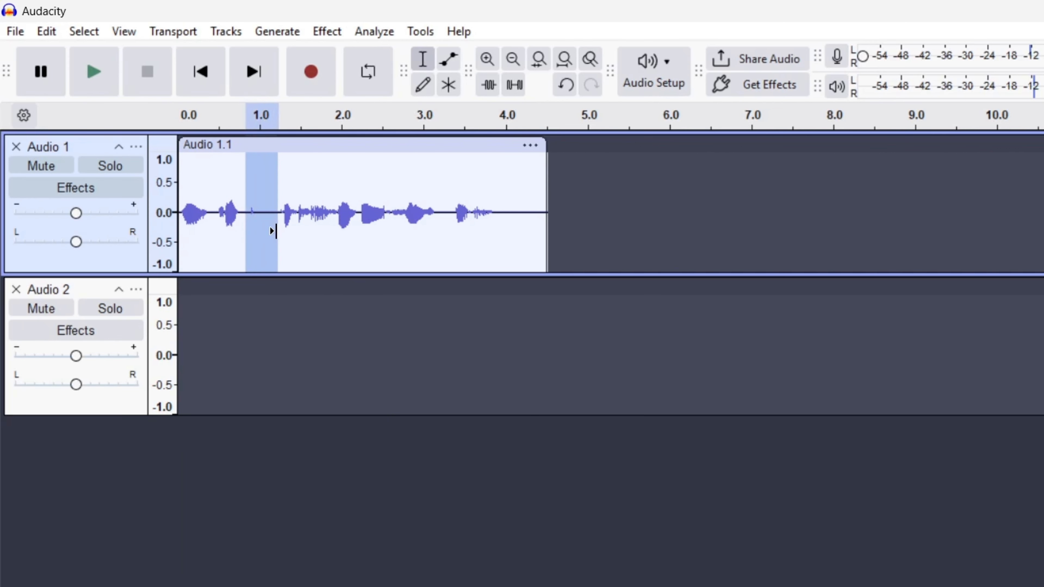
key("Delete")
Delete a stretch near the end of the first clip
left_click(472, 252)
left_click_drag(402, 239, 519, 241)
key("Delete")
left_click(458, 241)
key("Delete")
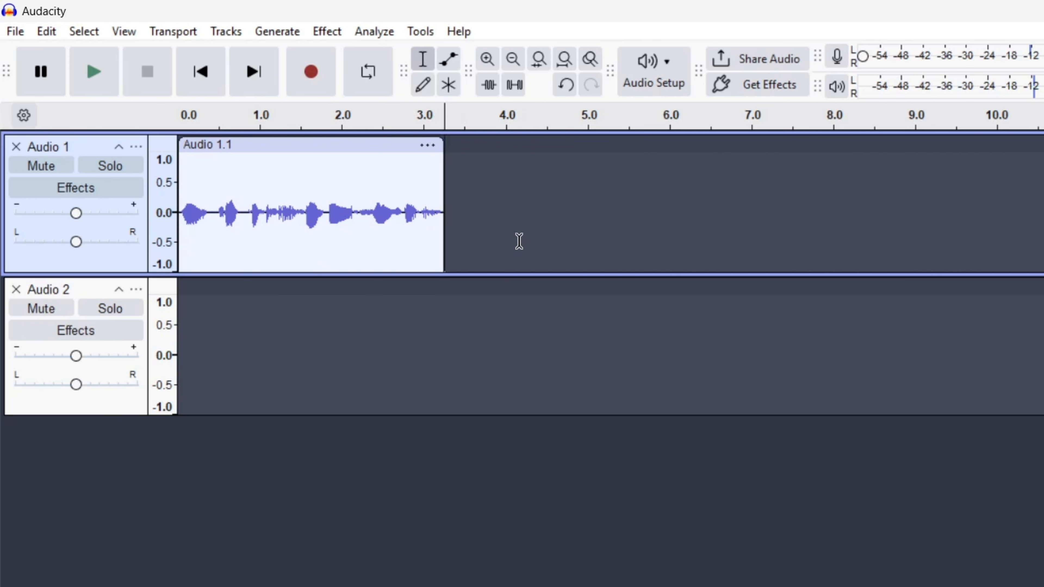
Play back the trimmed first clip from its start
key("space")
left_click(181, 216)
key("space")
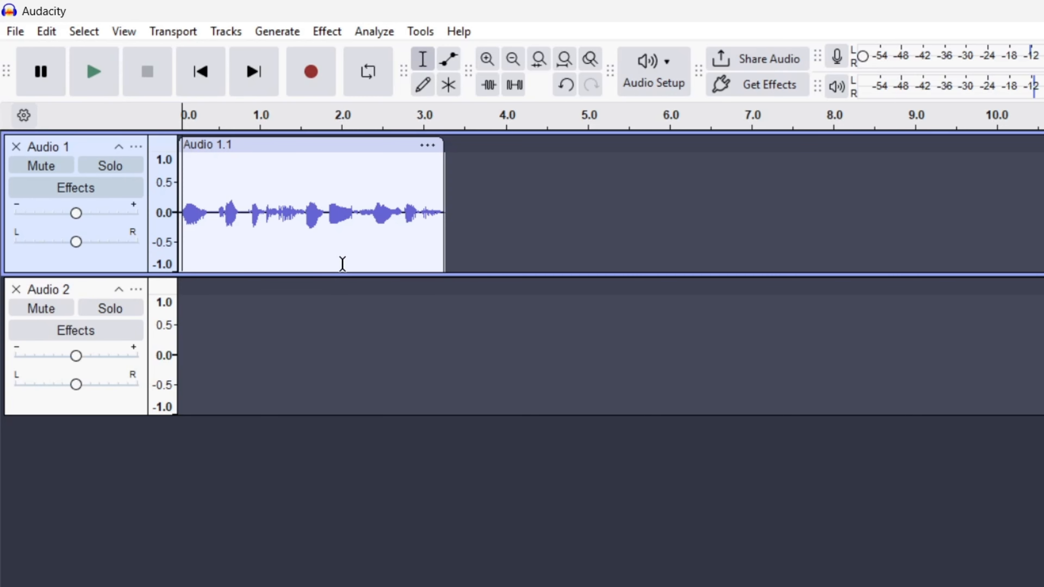
left_click(271, 261)
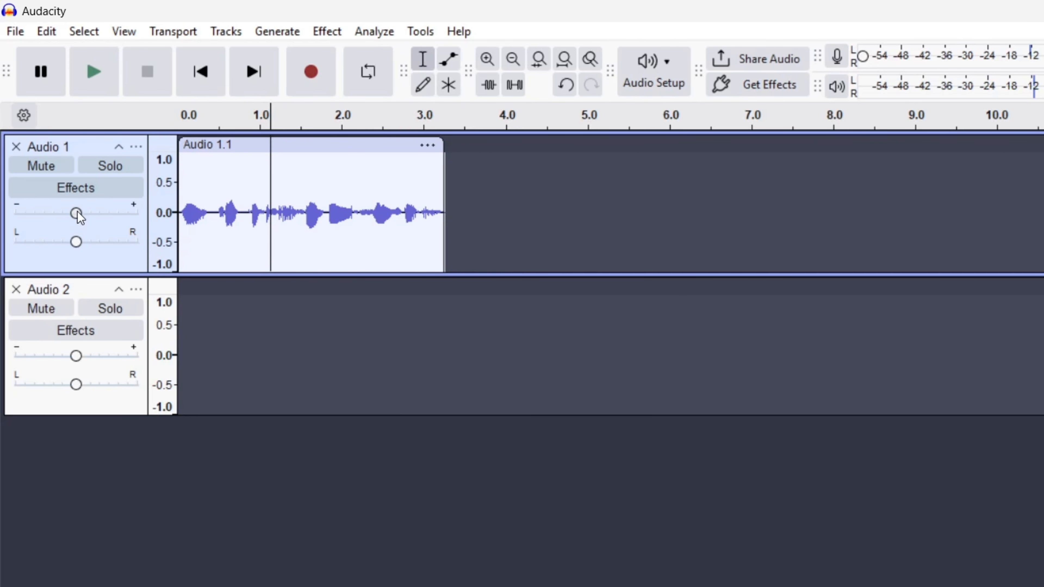
Mute the first track and solo the second track
left_click(49, 167)
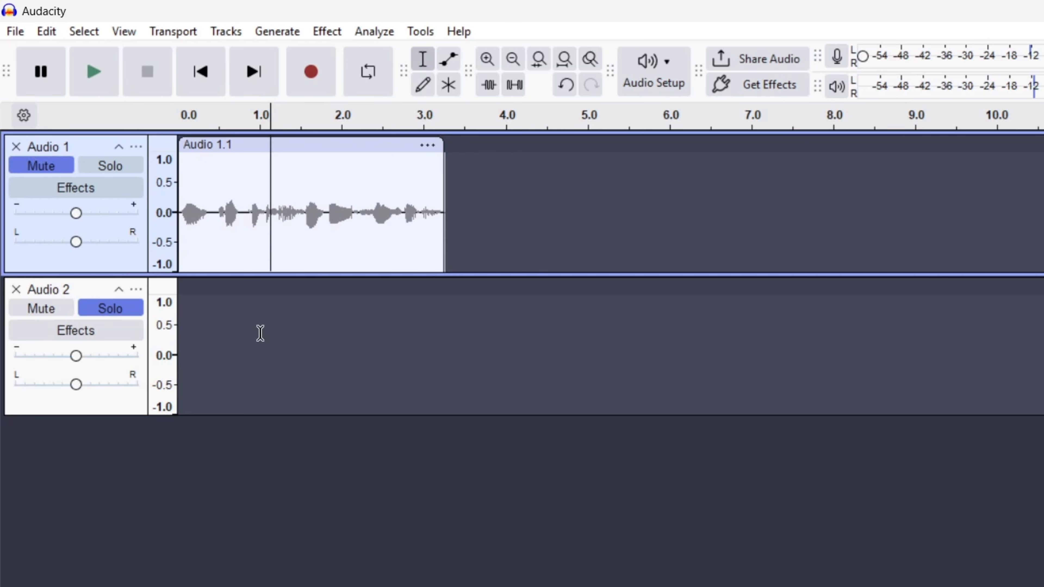
left_click(326, 368)
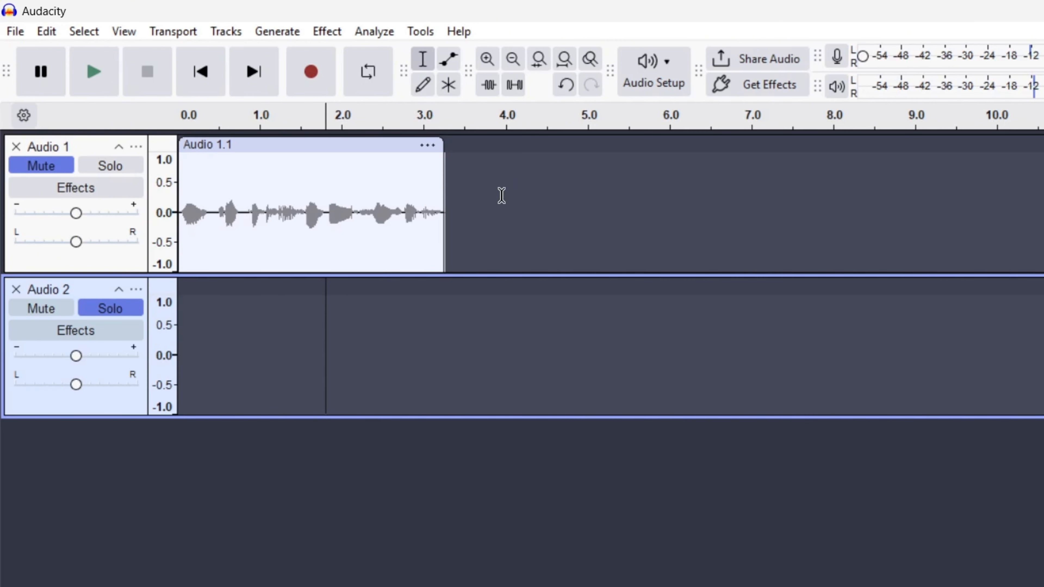
left_click_drag(501, 195, 179, 195)
Record a new clip on the second track starting at about 0.75 s
left_click(337, 361)
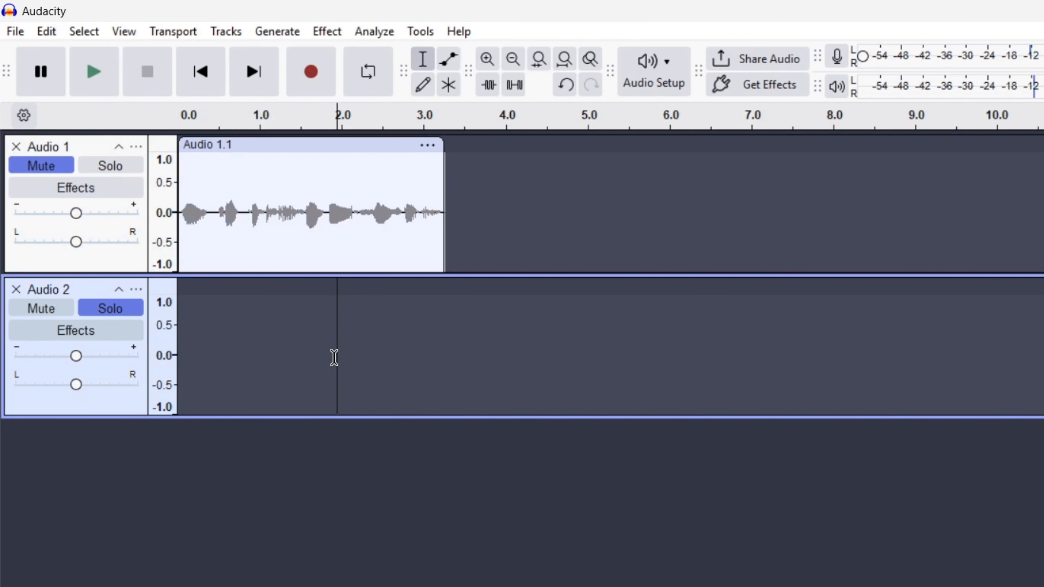
left_click(284, 354)
left_click(240, 356)
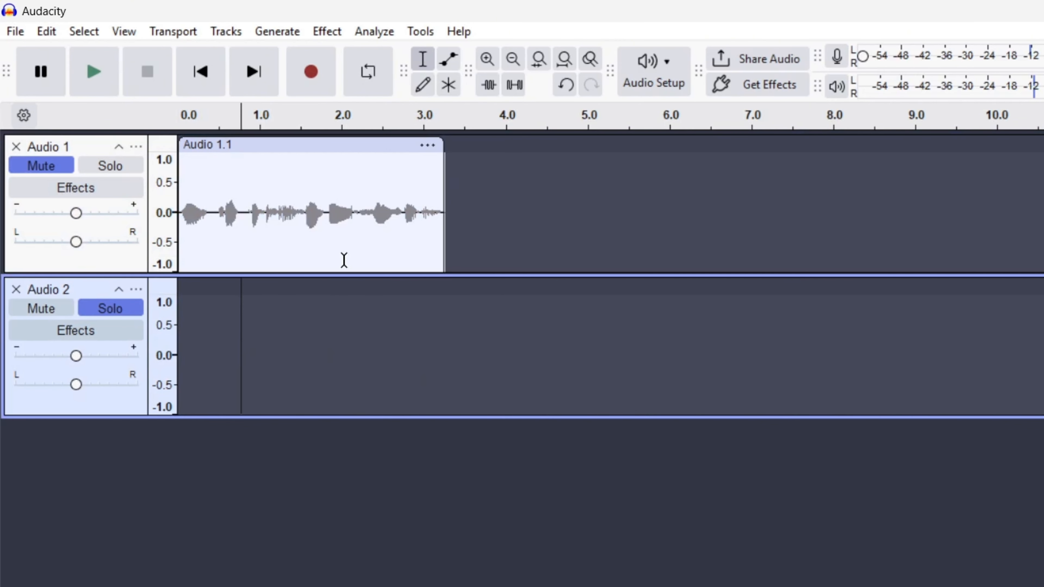
left_click(313, 74)
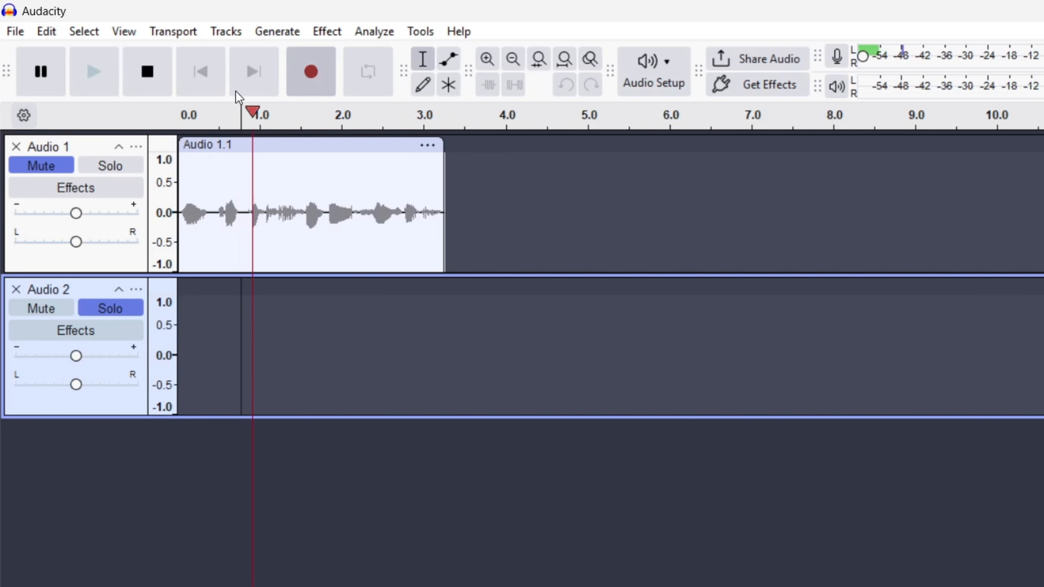
left_click(144, 79)
Play back the new recording and switch the first track's mute and the second track's solo off
key("space")
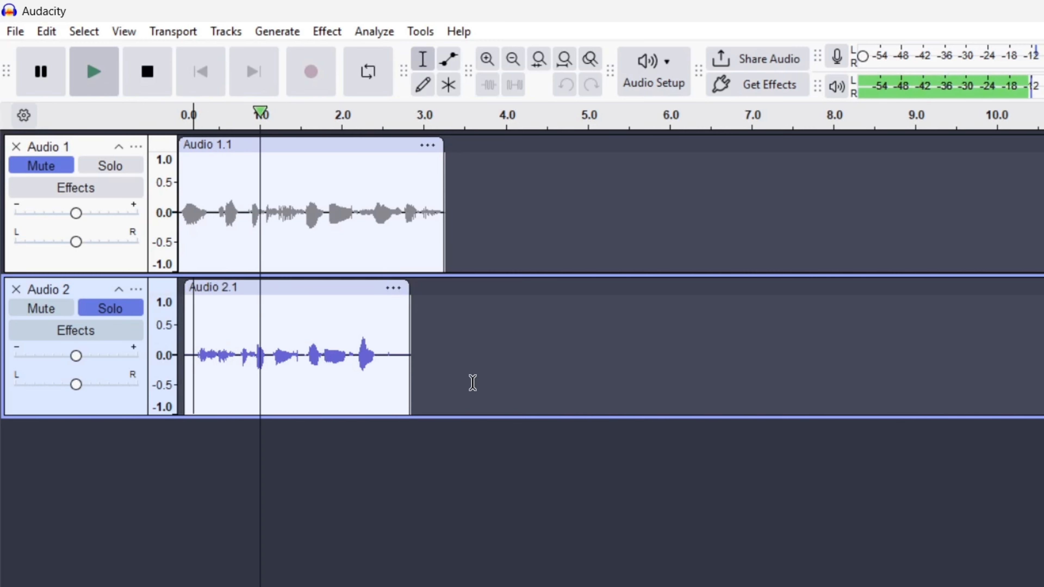
key("space")
left_click(41, 166)
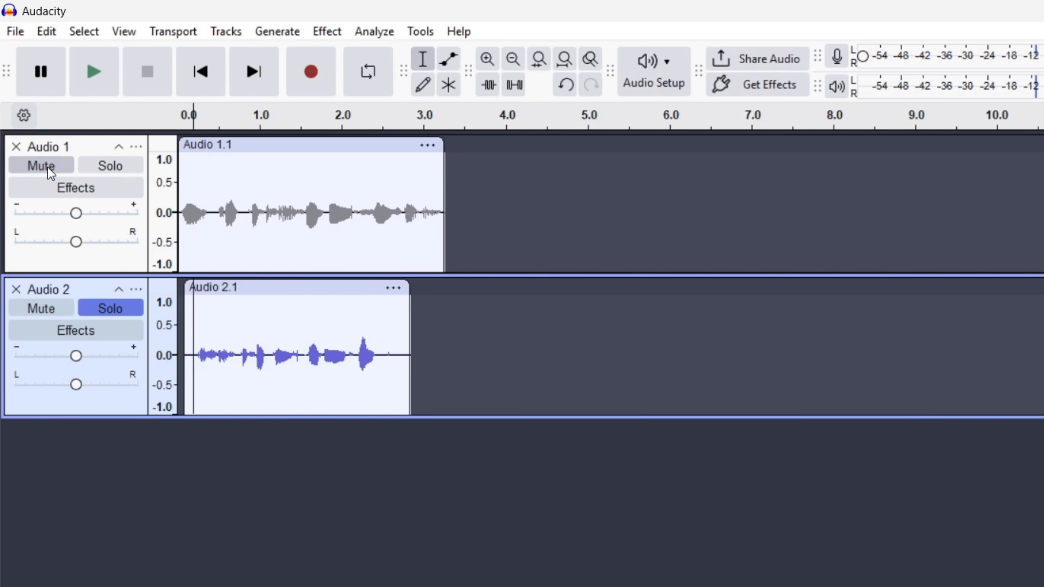
key("space")
left_click(48, 168)
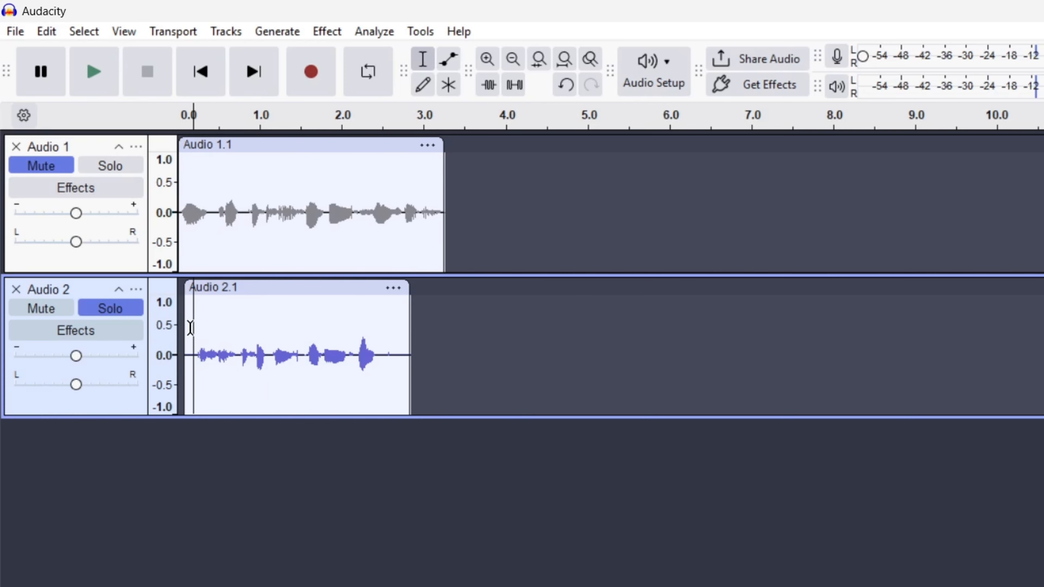
left_click(46, 170)
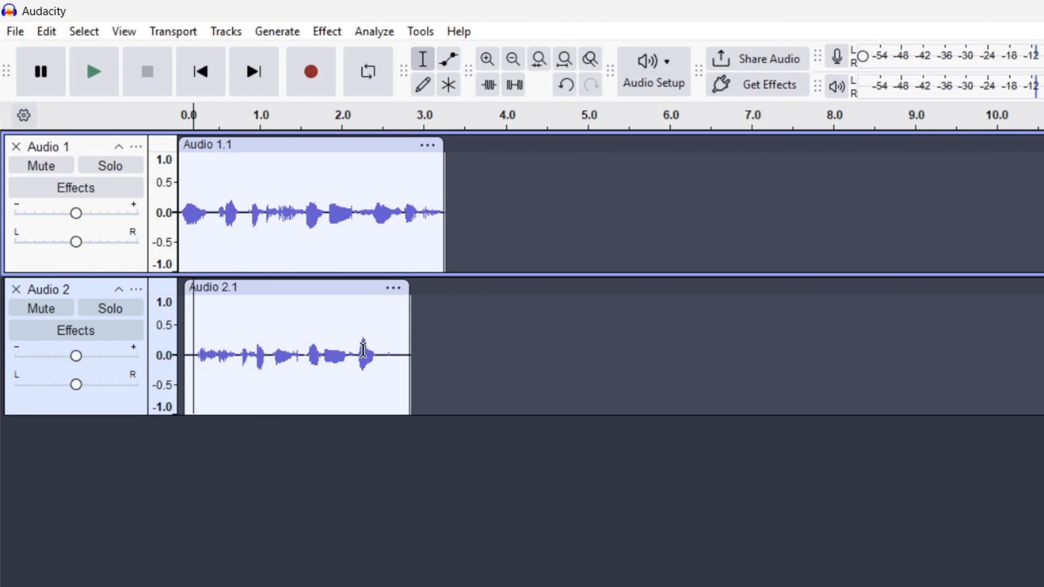
Toggle solo on the first track on and off again
left_click(121, 170)
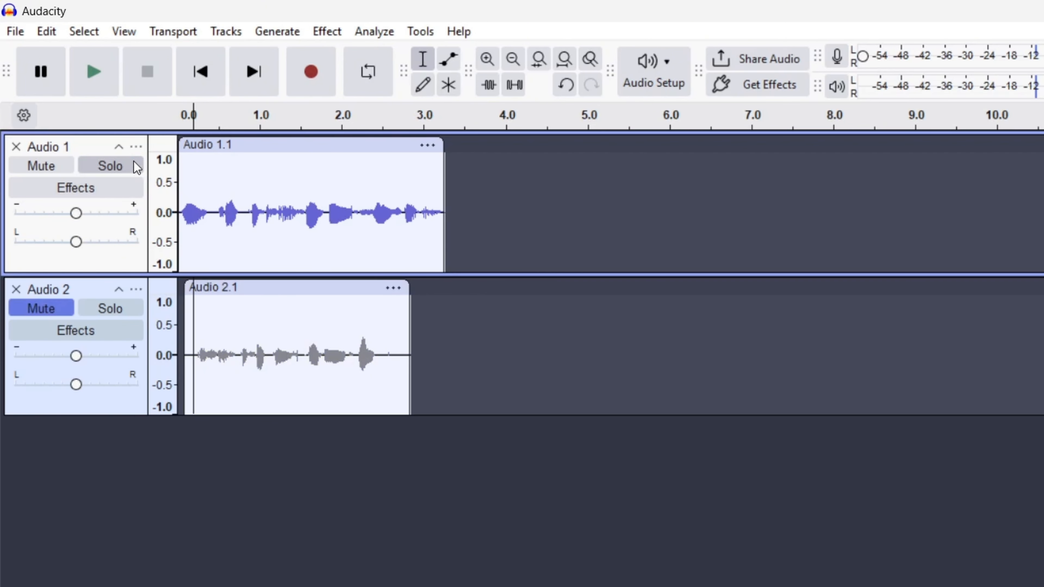
left_click(122, 169)
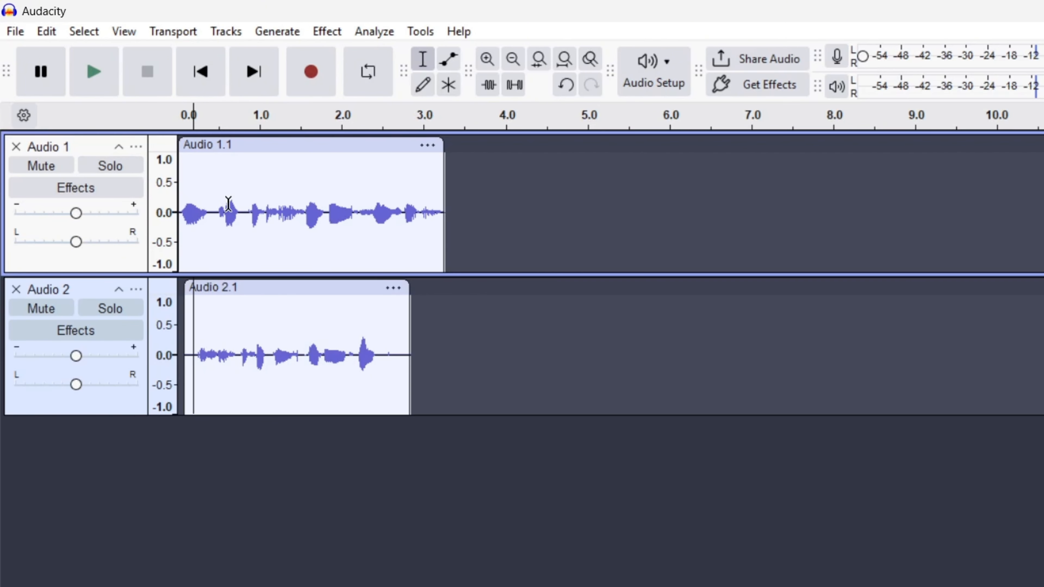
left_click(117, 167)
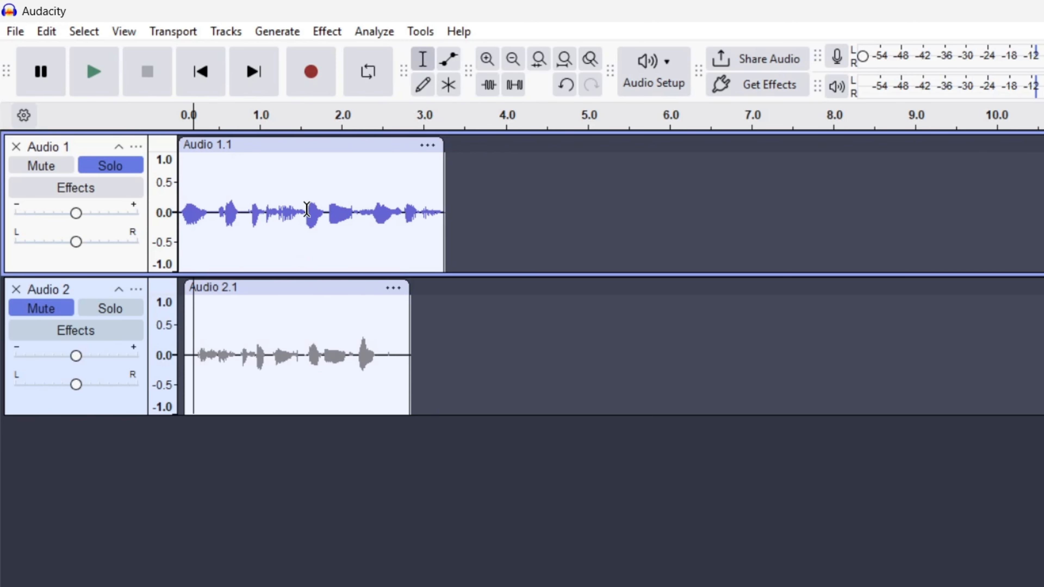
left_click(100, 166)
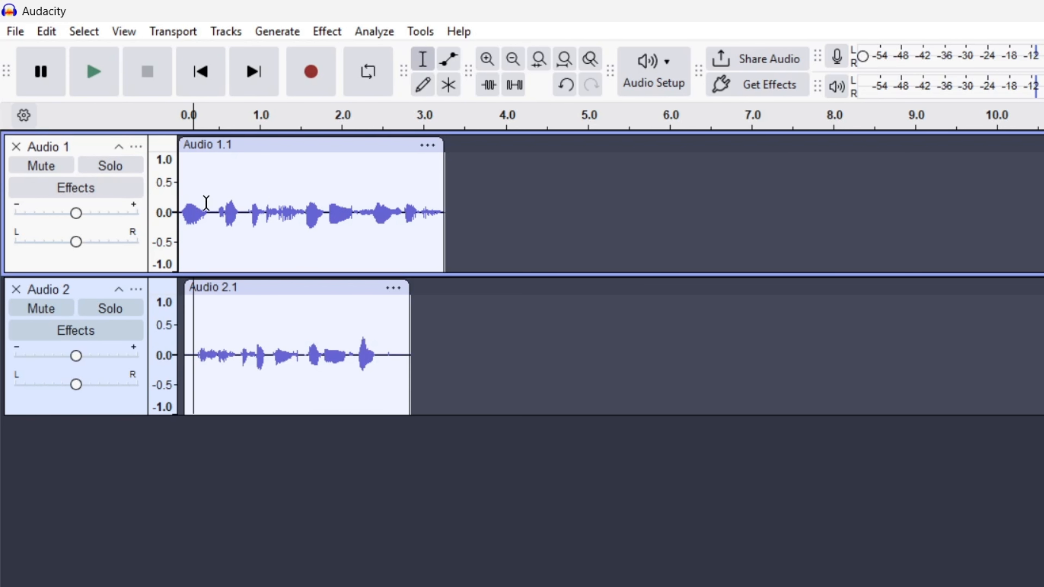
left_click(526, 156)
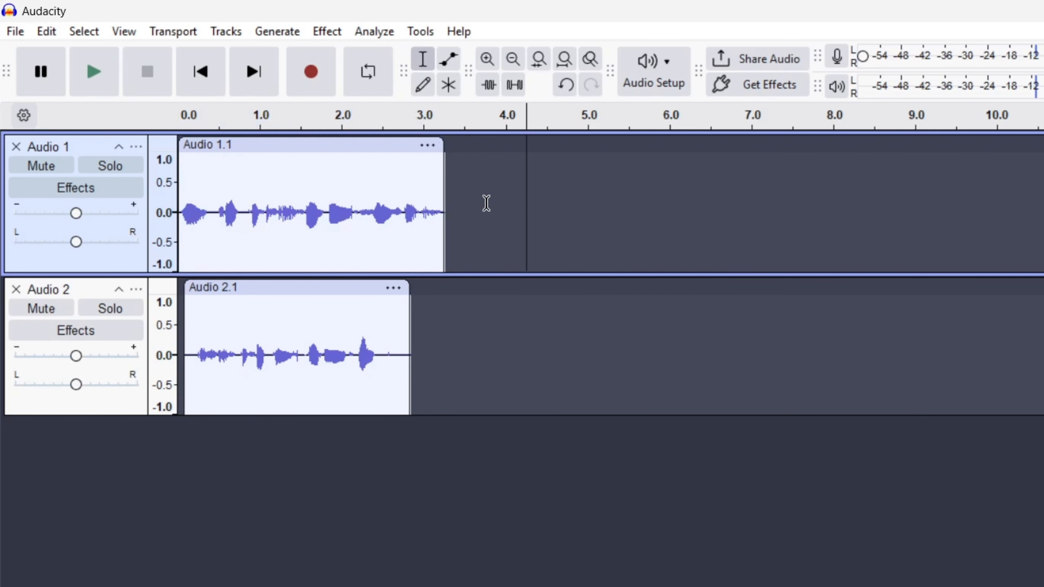
Lower the first track's volume and raise the second track's volume
left_click_drag(449, 193, 95, 217)
mouse_move(83, 217)
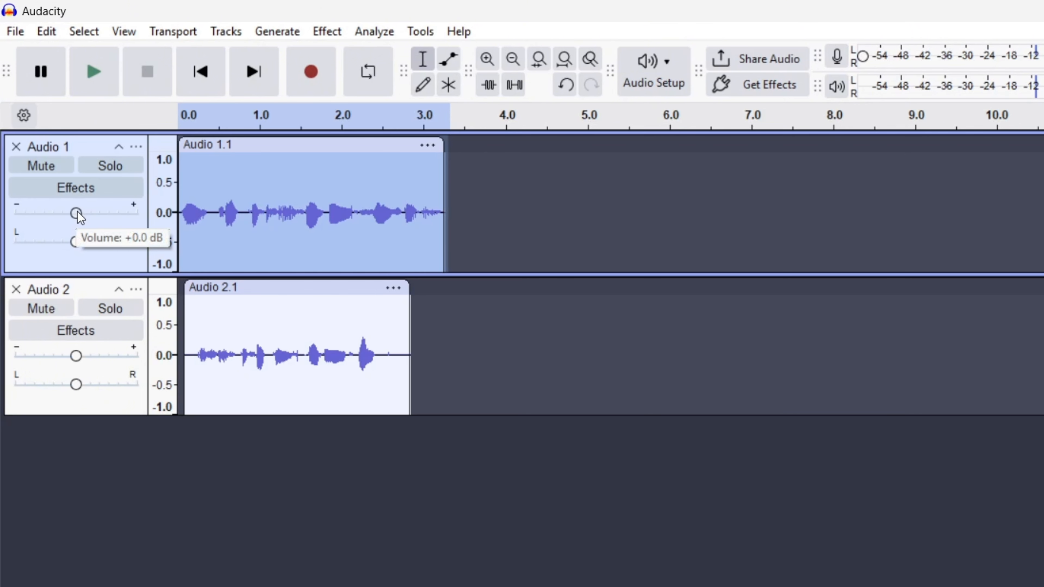
left_click_drag(77, 214, 58, 214)
left_click_drag(75, 355, 99, 357)
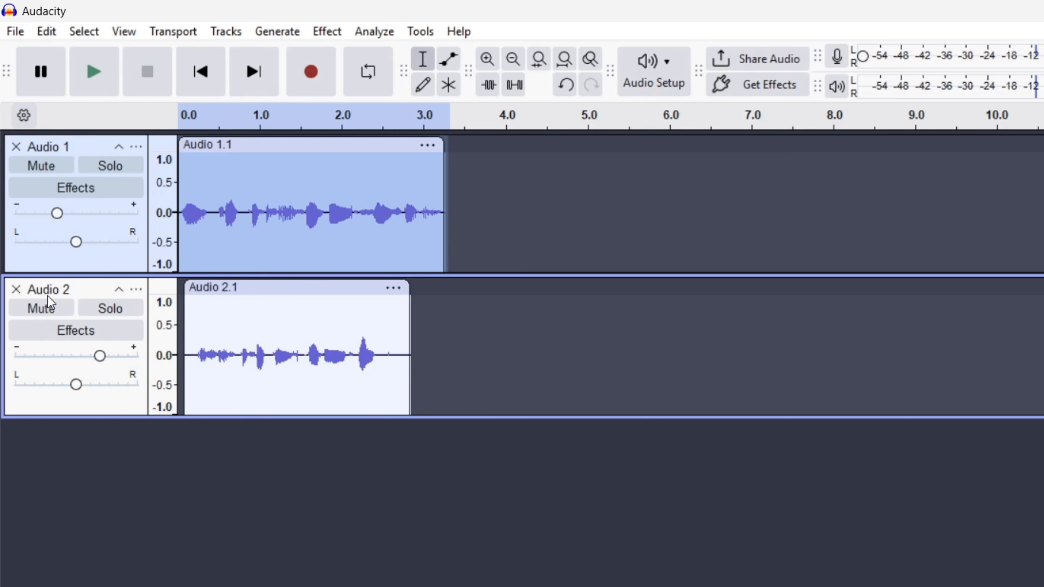
Mute the second track and solo the first track
left_click(47, 307)
left_click(110, 166)
left_click_drag(463, 198, 180, 199)
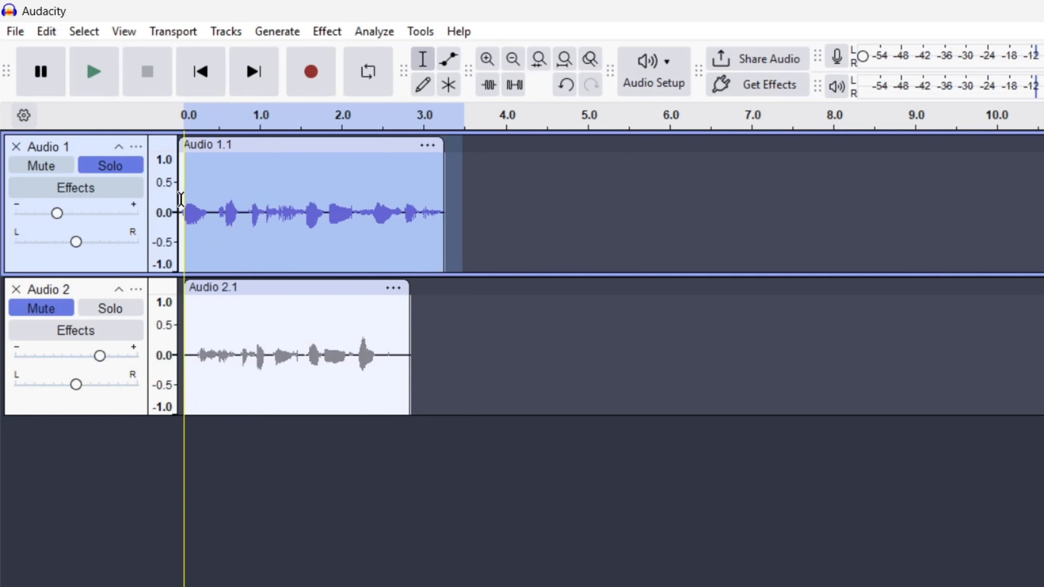
left_click(177, 192)
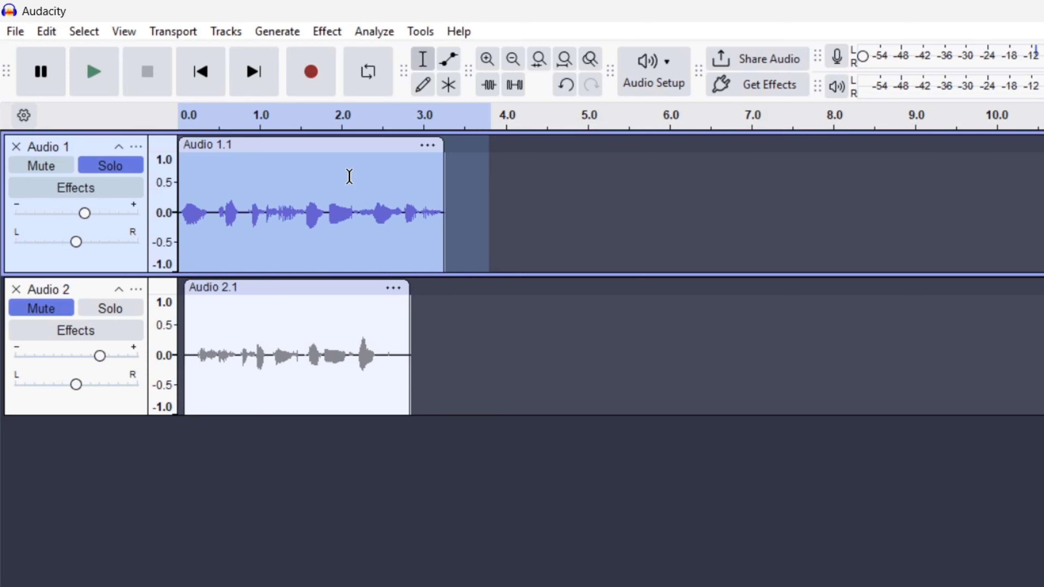
Place the playback cursor at the start of the first track and play it
left_click(486, 180)
left_click_drag(215, 175, 170, 171)
left_click(196, 165)
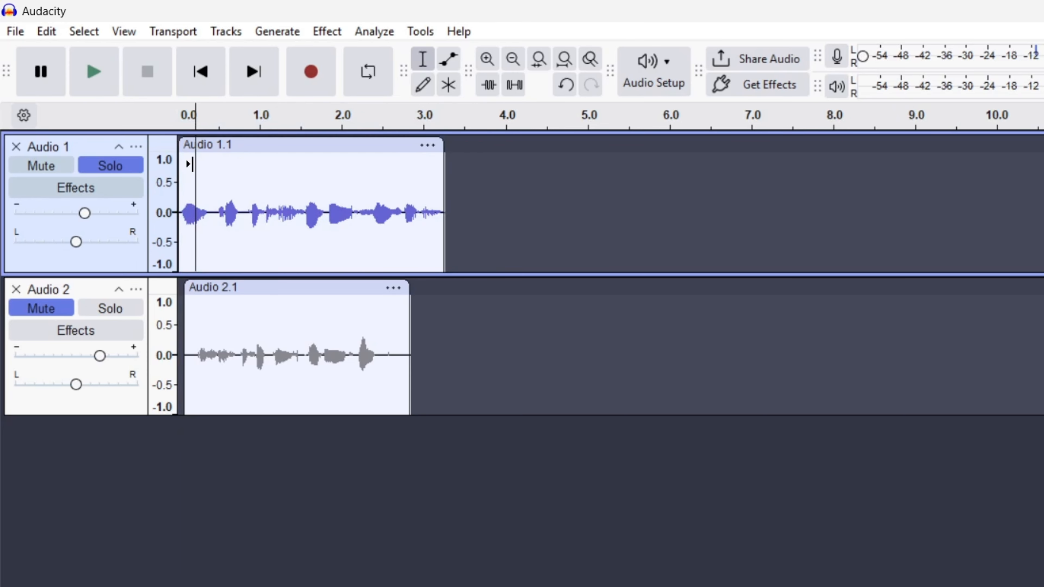
left_click(184, 165)
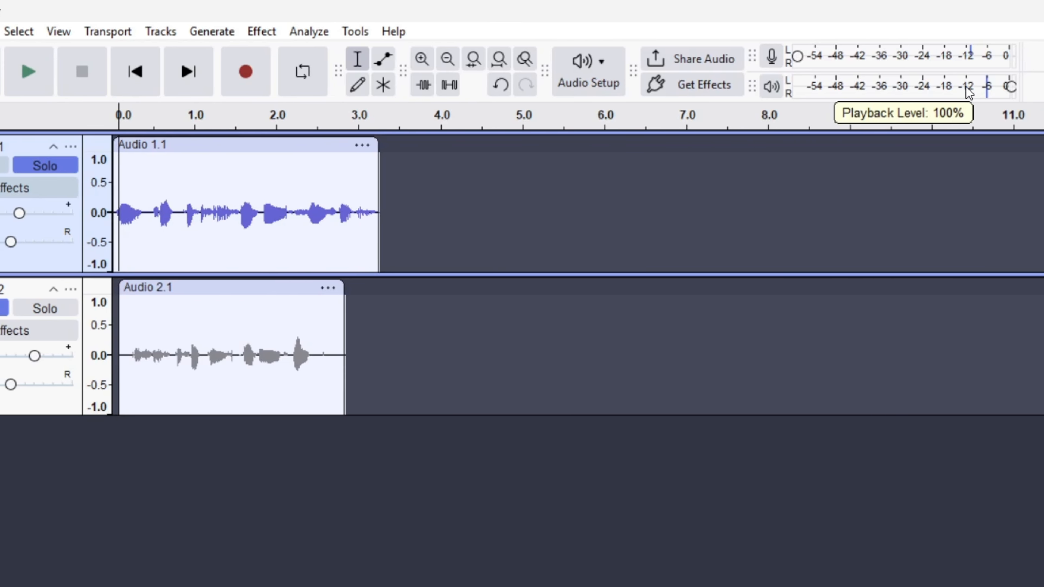
key("space")
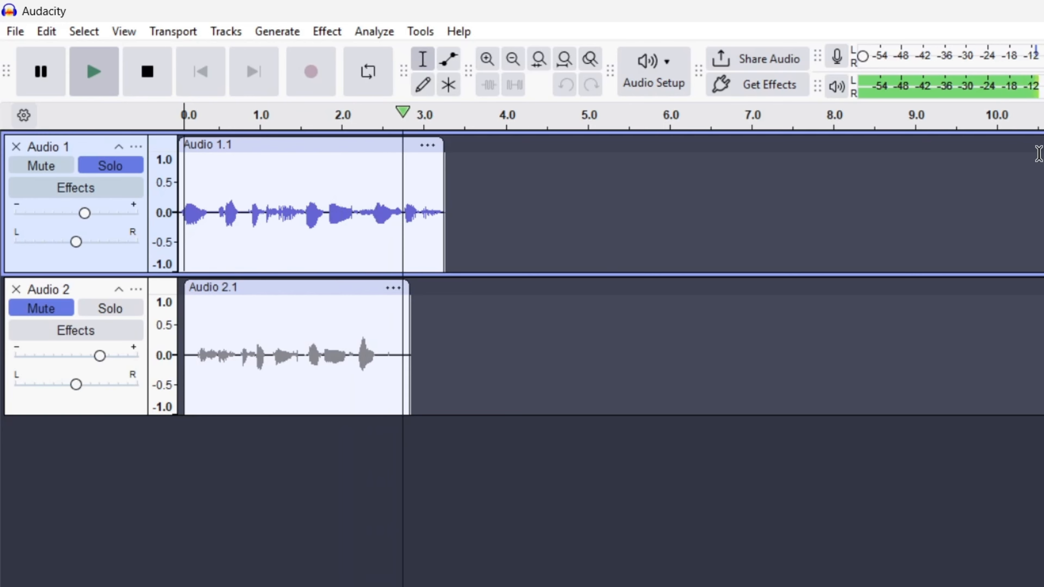
Set the first track's volume to +1.0 dB and play the audio again
left_click_drag(83, 216, 78, 216)
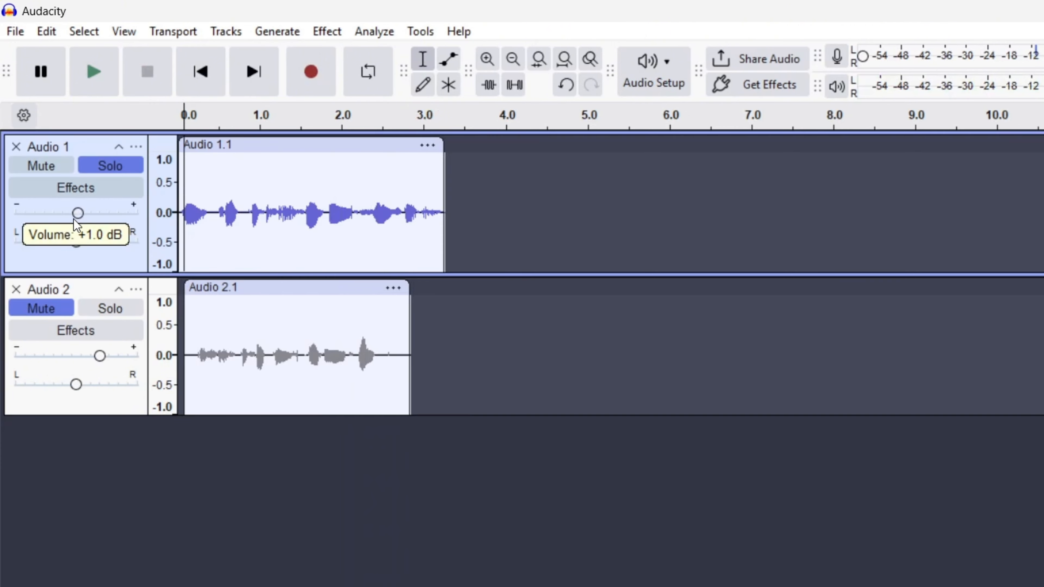
key("space")
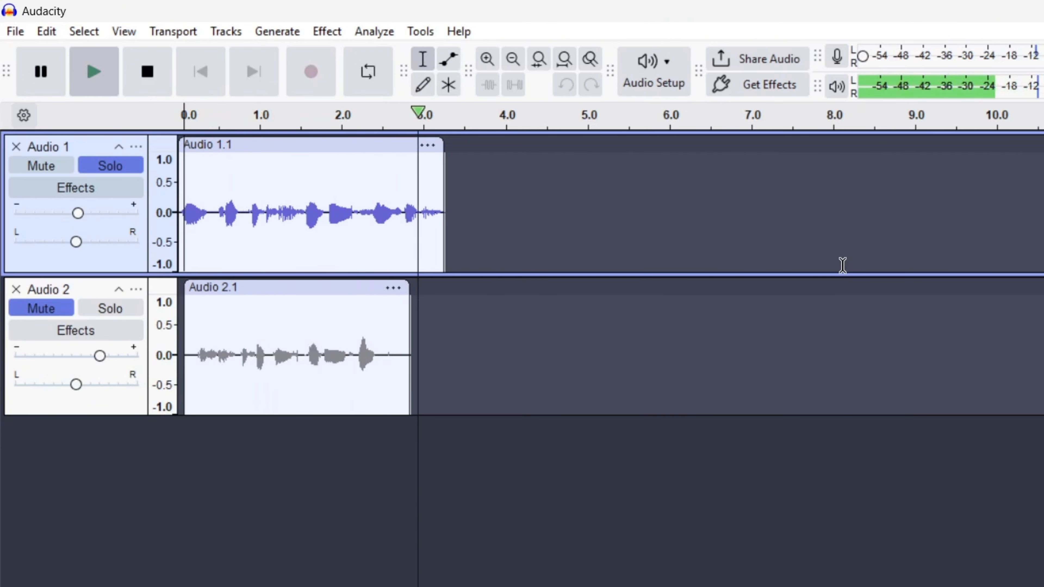
Move the second track's clip so it starts at about 3.25 s, right after the first clip ends
left_click(582, 349)
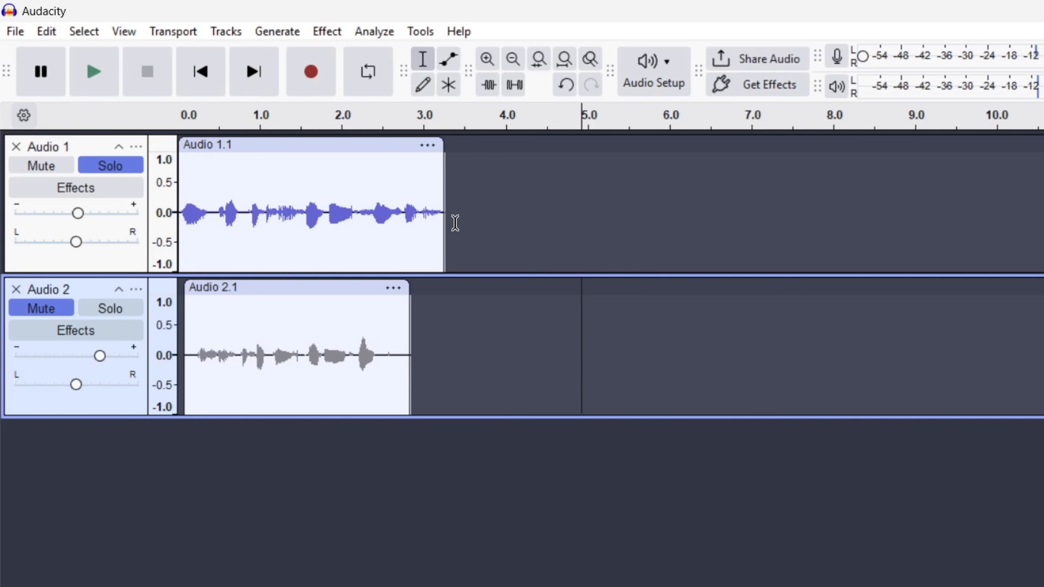
left_click_drag(338, 295, 573, 303)
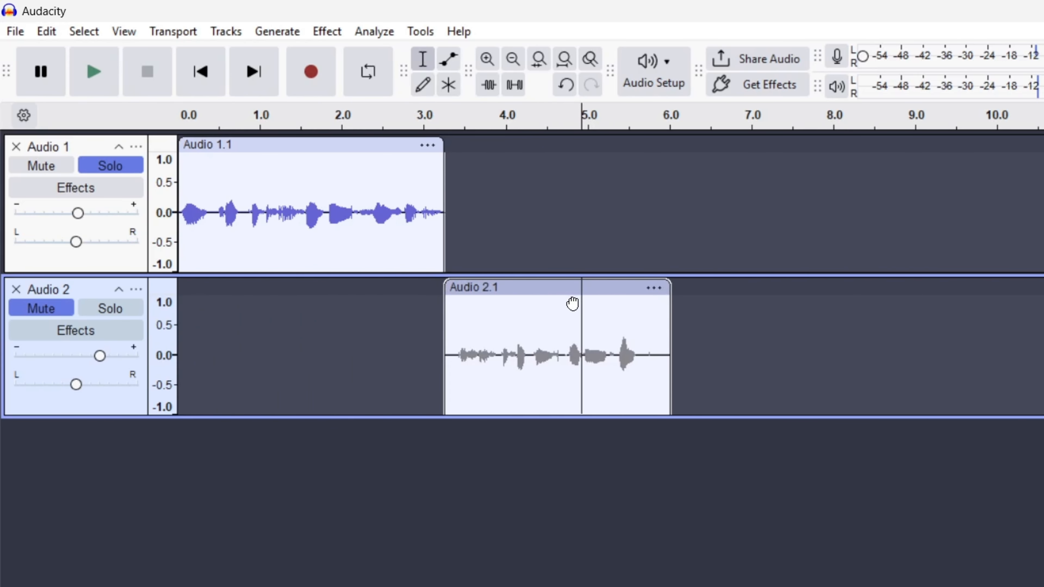